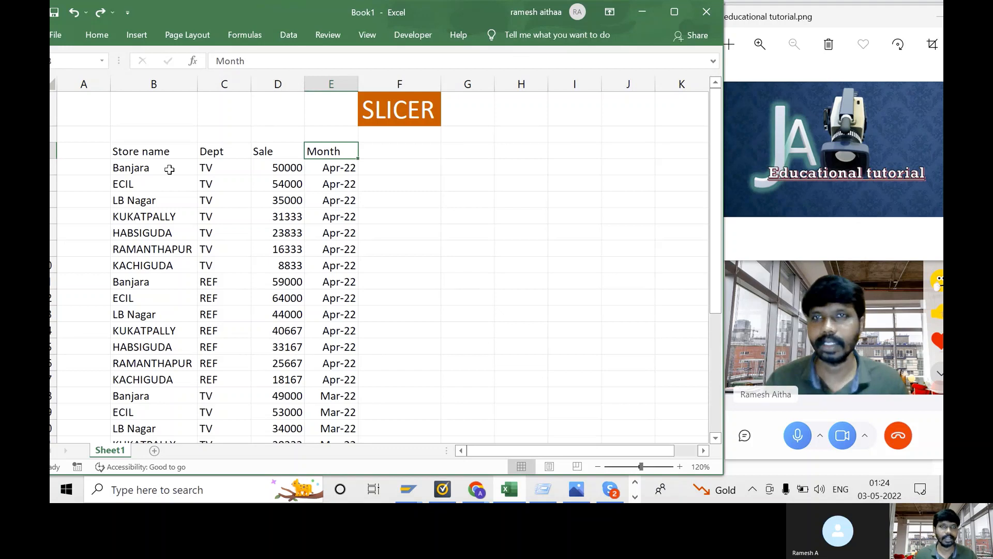
- Convert the sales range B3:E31 into an Excel table with headers using Ctrl+T
left_click(139, 162)
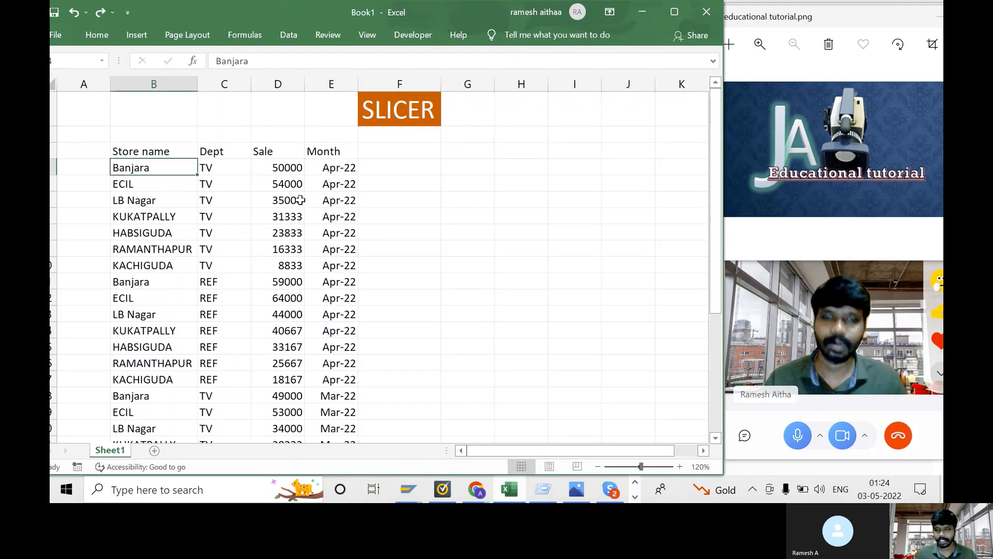
key("Up")
key("ctrl+shift+Right")
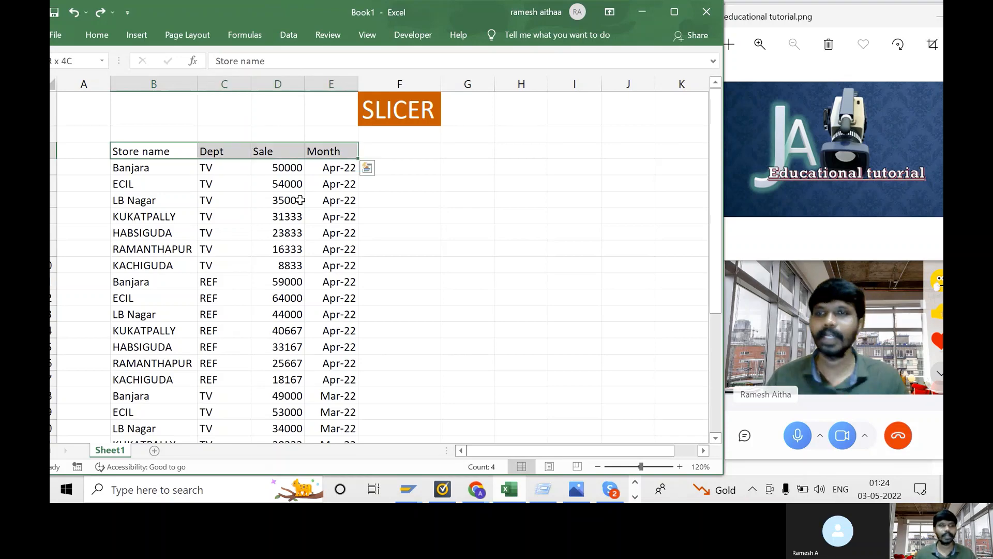
key("ctrl+shift+Down")
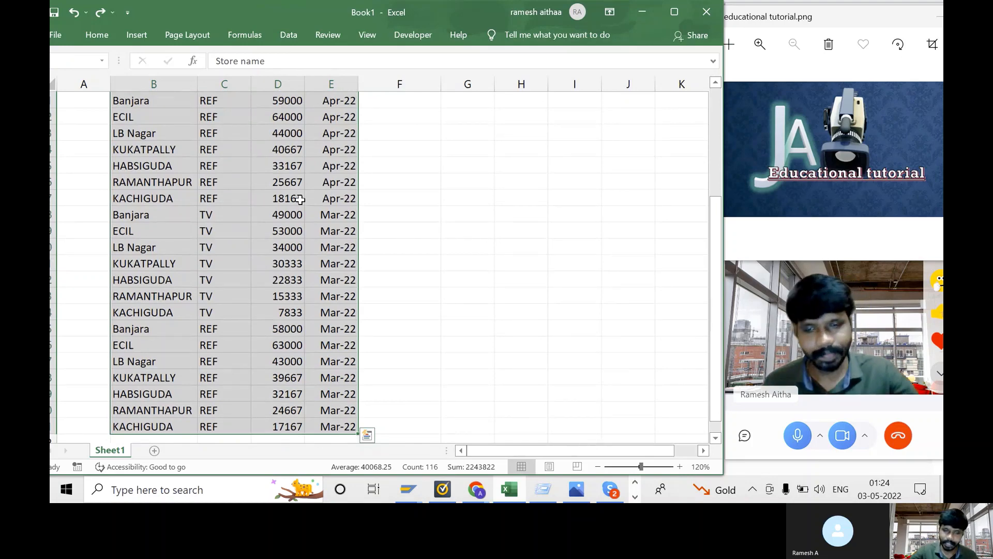
key("ctrl+t")
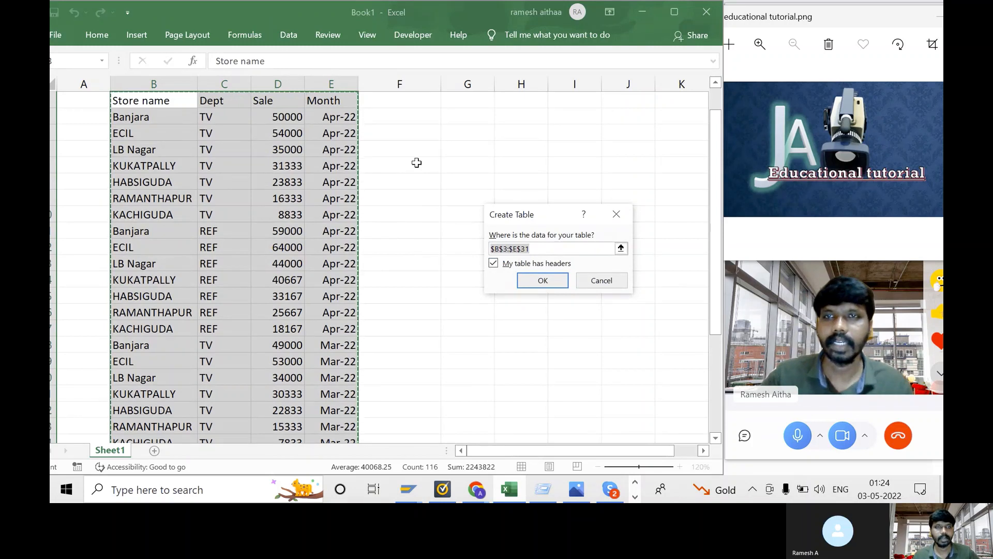
left_click(543, 280)
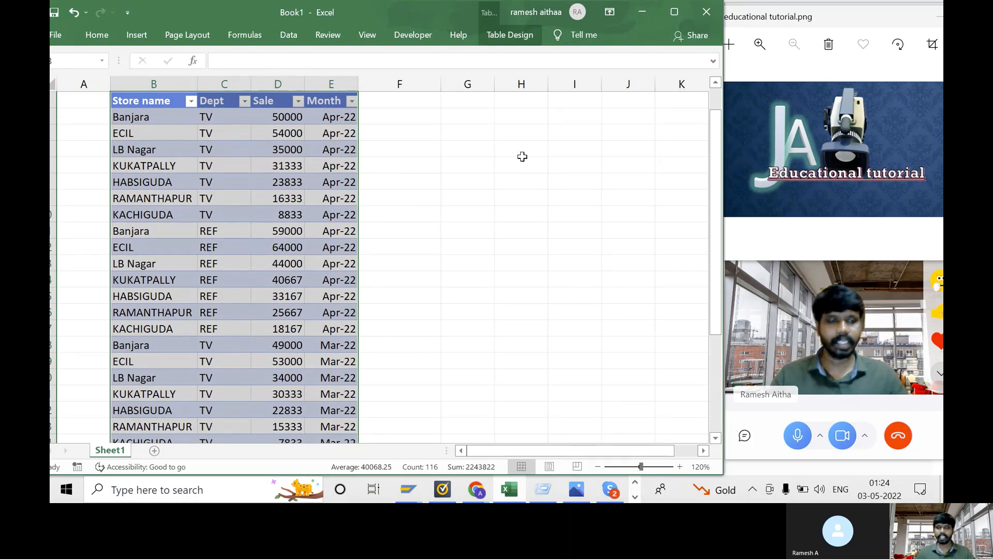
key("Up")
key("Up")
- Select a cell inside the sales table and bring up the Table Design ribbon tab
key("Down")
key("Down")
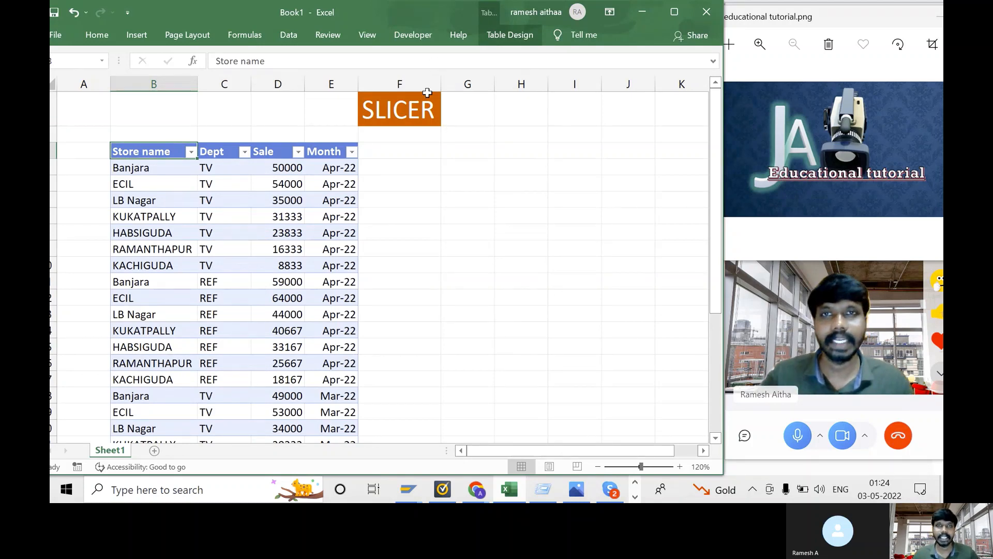
right_click(456, 183)
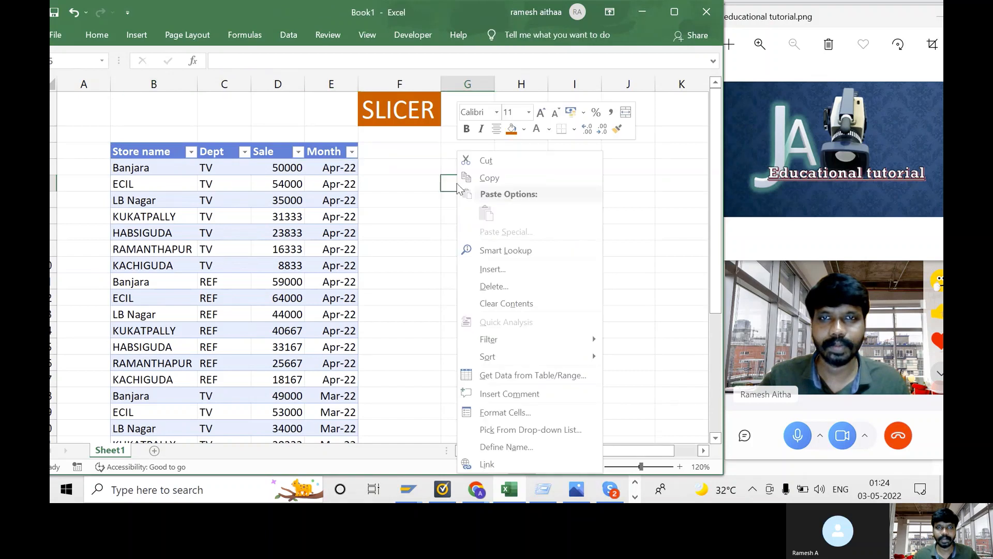
left_click(392, 229)
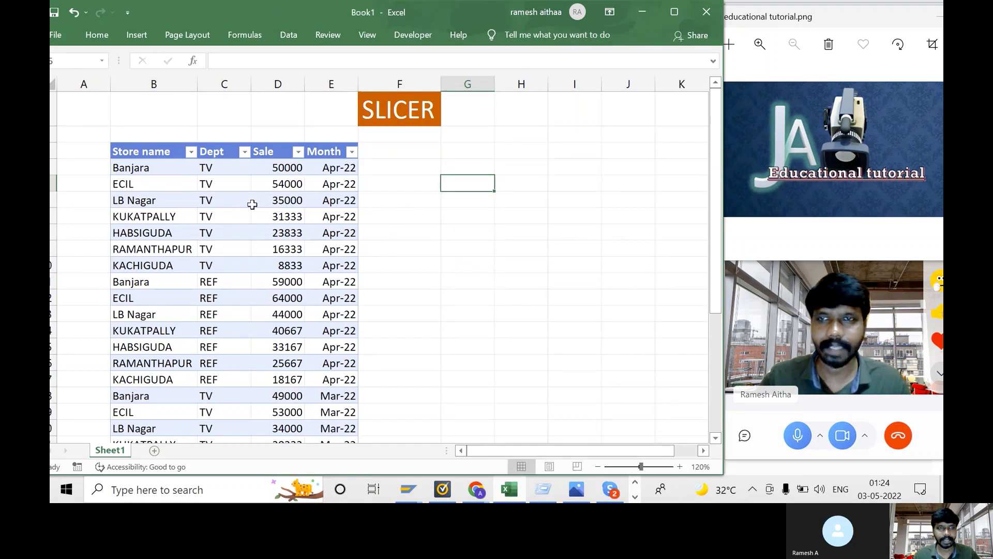
left_click(245, 203)
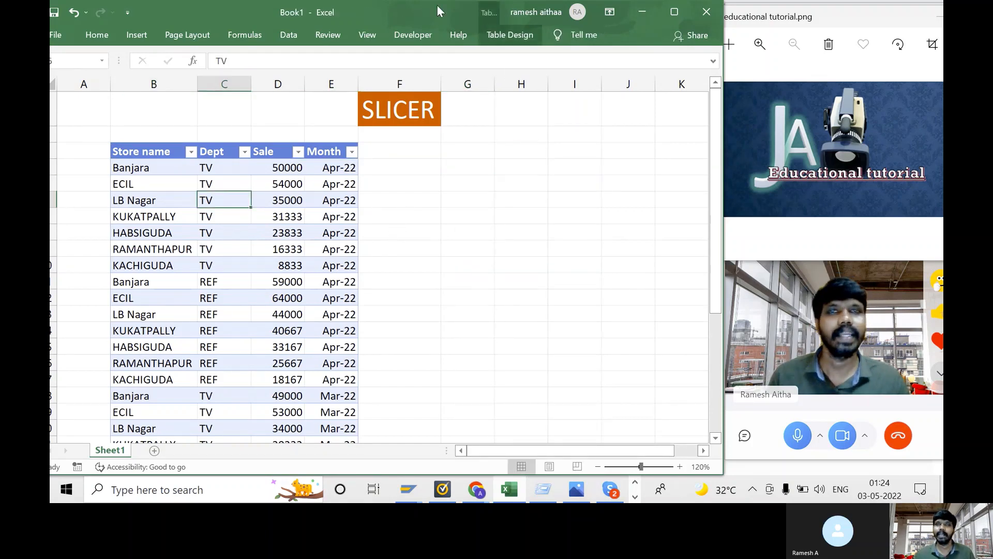
left_click(517, 37)
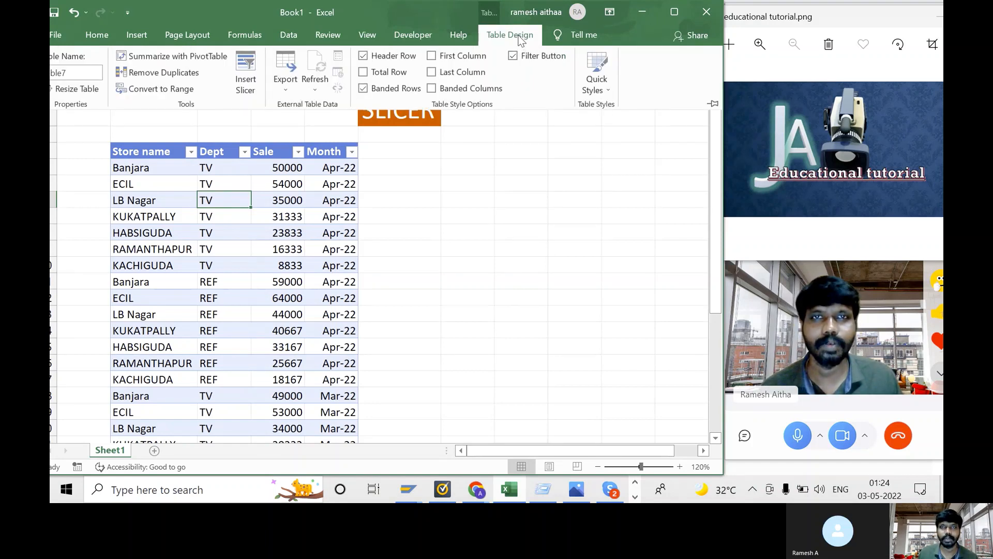
left_click(543, 195)
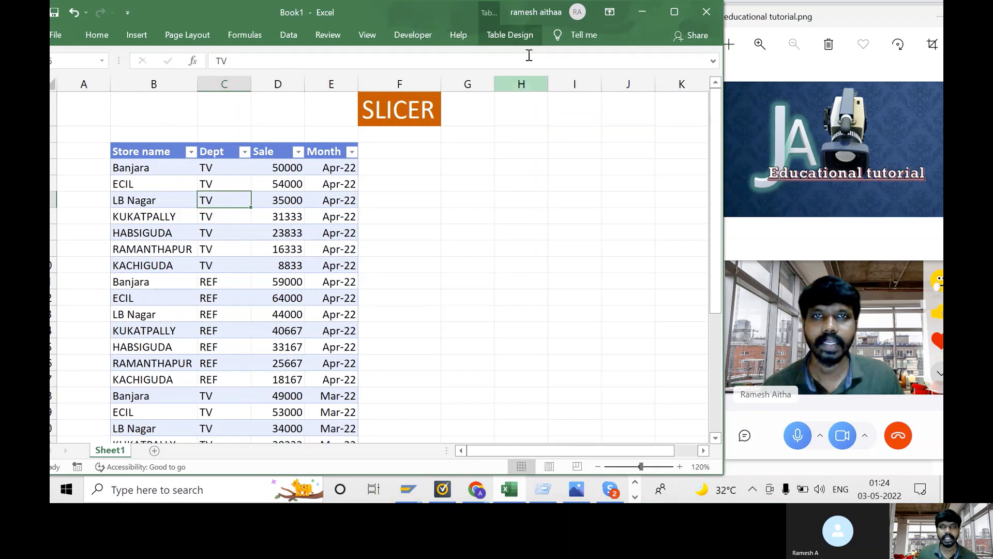
left_click(522, 231)
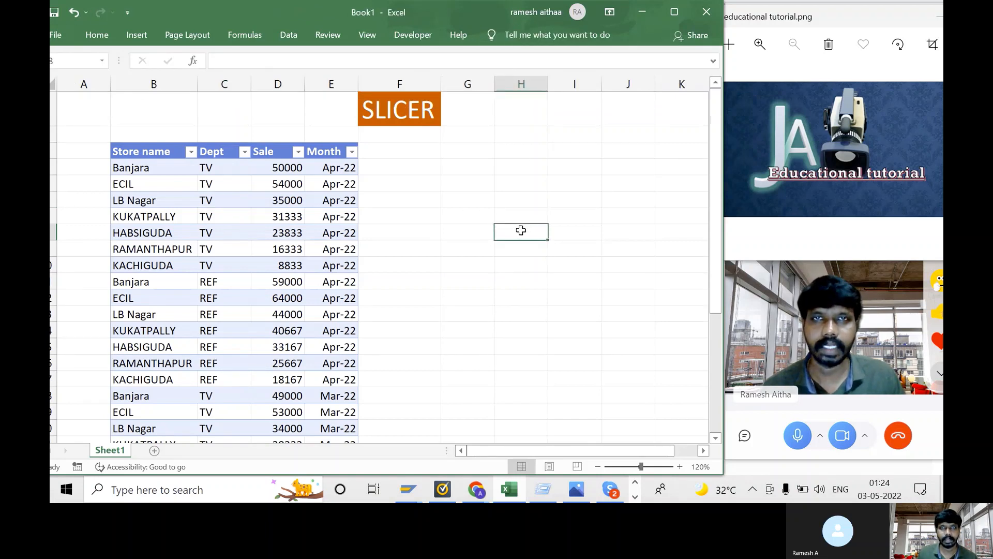
left_click(316, 182)
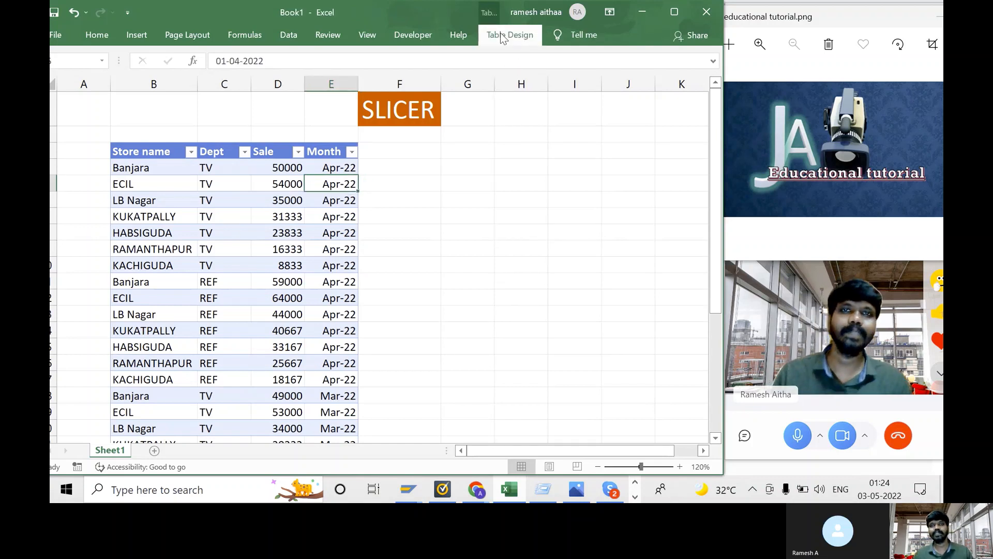
left_click(501, 32)
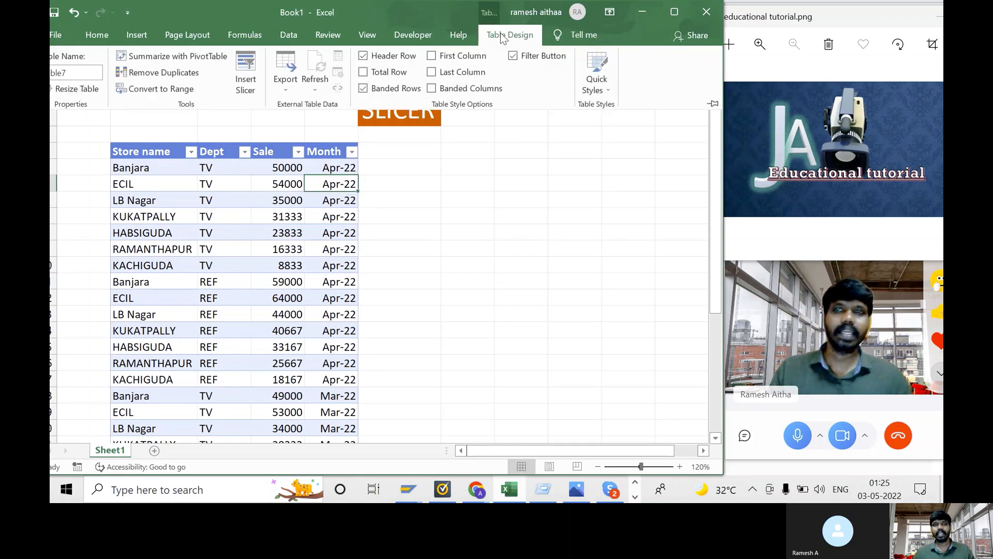
- Insert a Dept slicer with REF and TV buttons beside the sales table
left_click(245, 80)
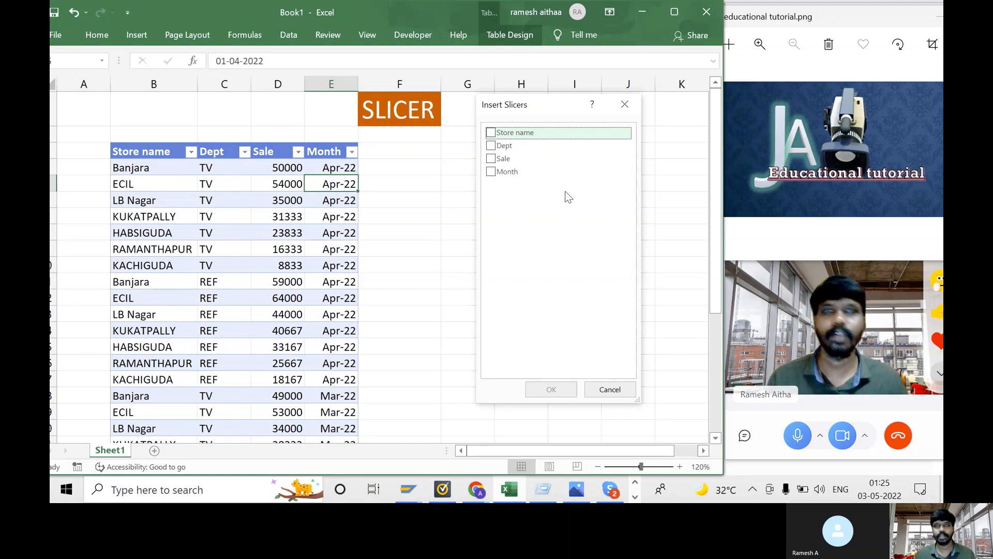
left_click(490, 147)
left_click(490, 147)
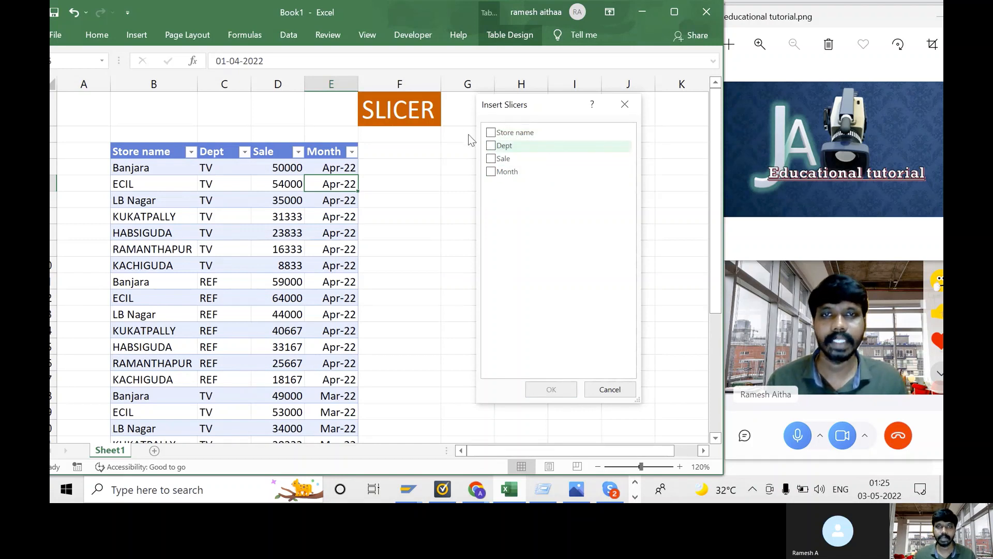
left_click(491, 147)
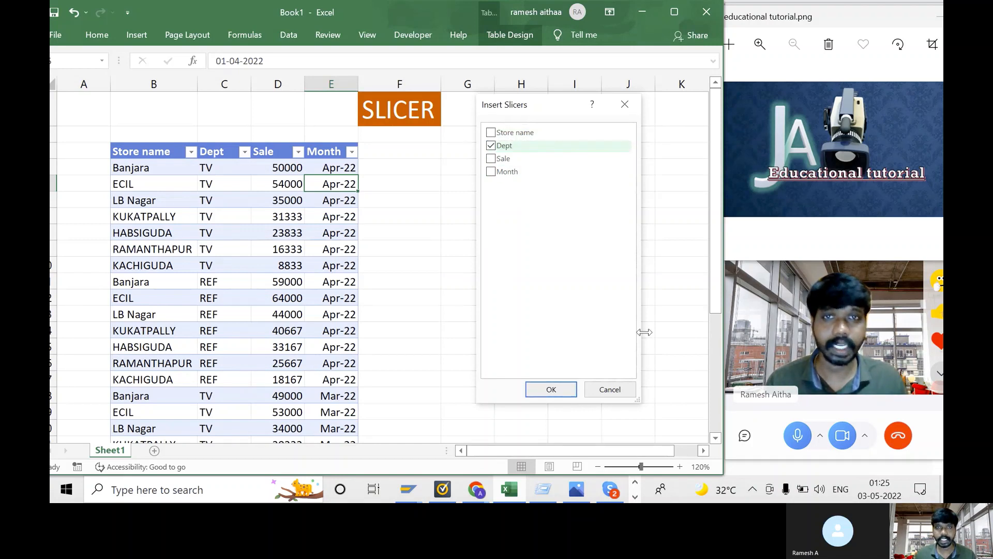
left_click(568, 389)
left_click_drag(568, 392, 414, 201)
left_click(659, 256)
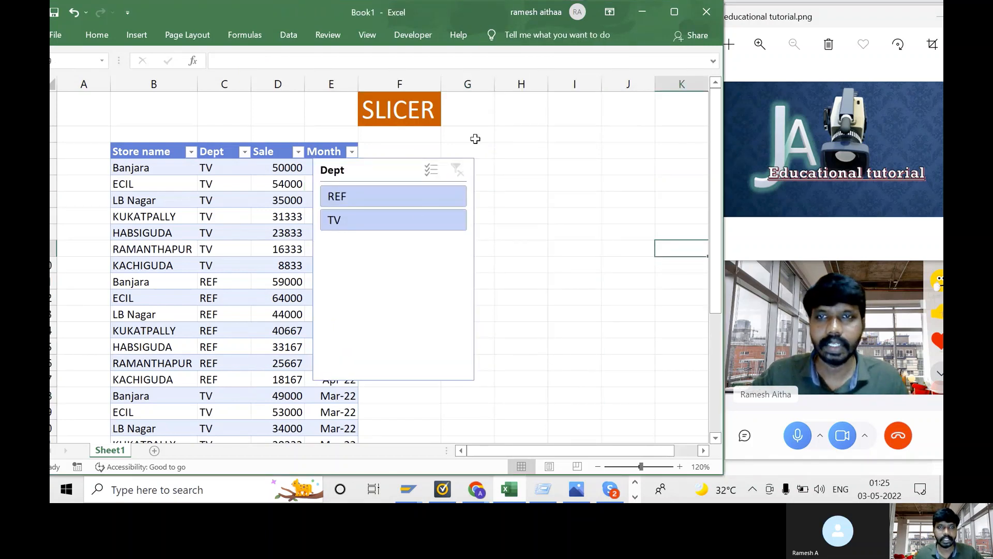
left_click(363, 175)
- Move the Dept slicer to columns G–I and filter the table to REF rows
left_click_drag(364, 175, 506, 155)
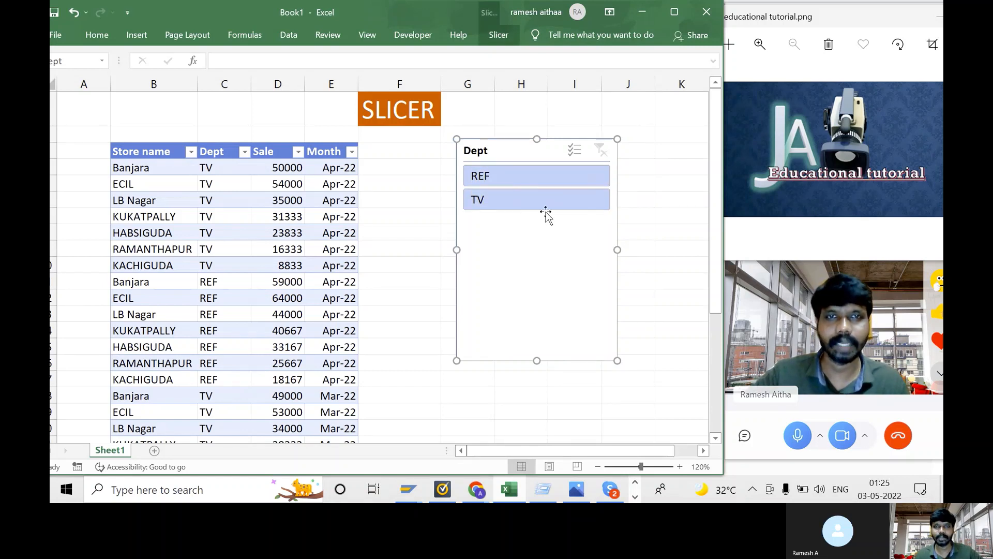
left_click(513, 185)
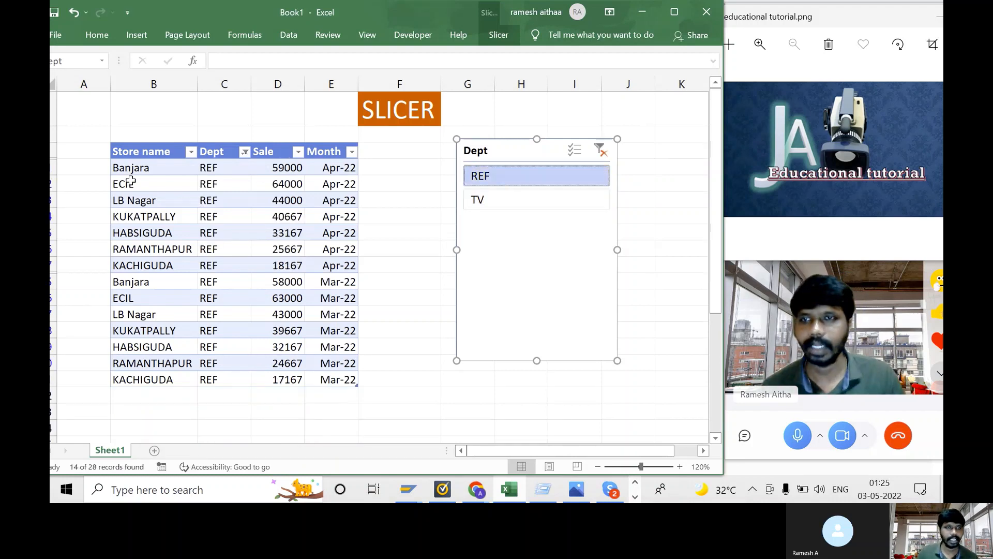
left_click_drag(270, 166, 300, 382)
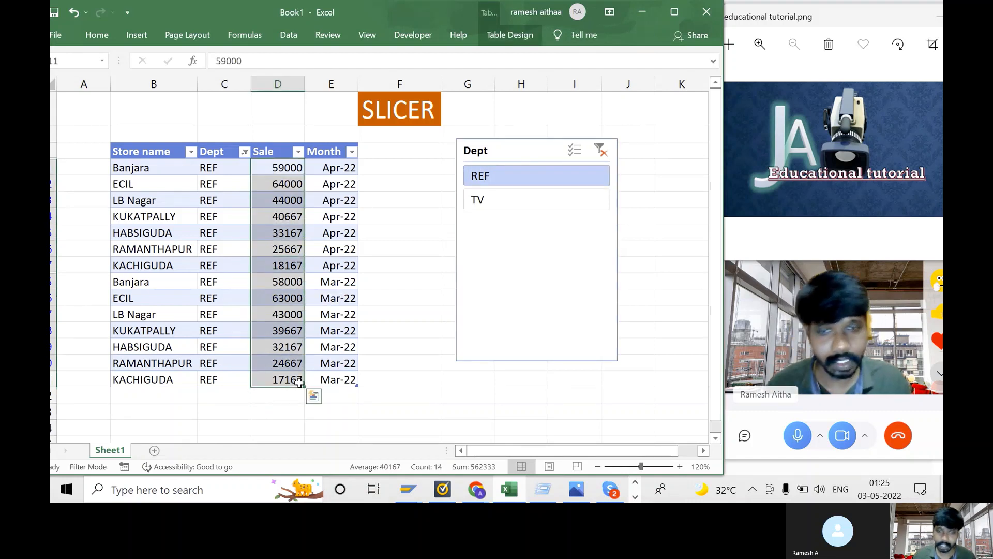
- Switch the Dept slicer to TV and select the TV sale values to see their total
left_click(516, 205)
left_click(284, 168)
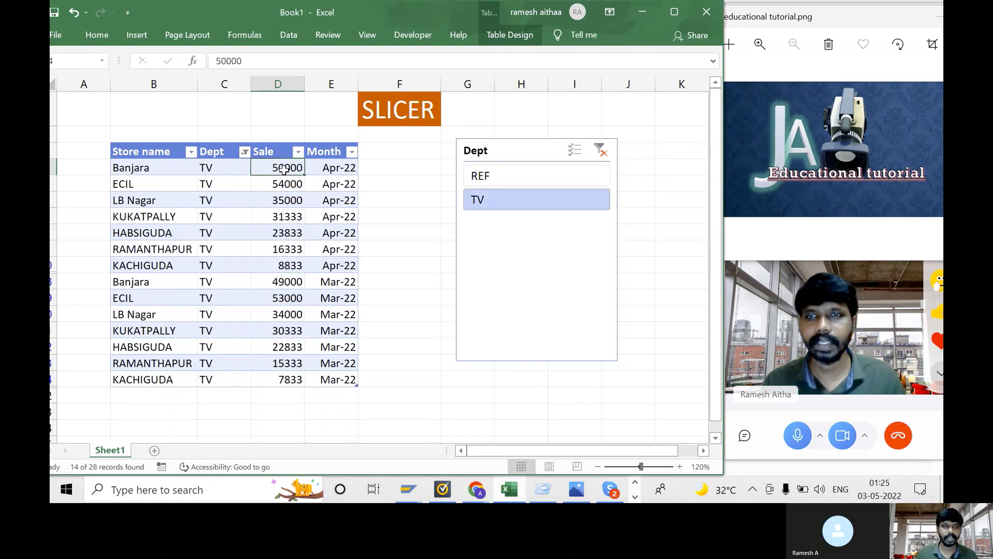
left_click_drag(283, 169, 288, 366)
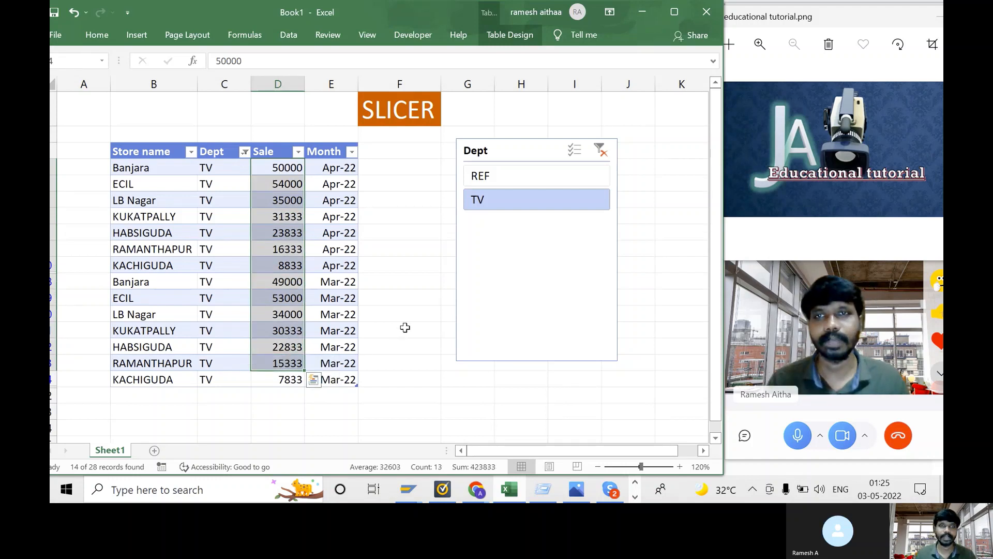
left_click(564, 274)
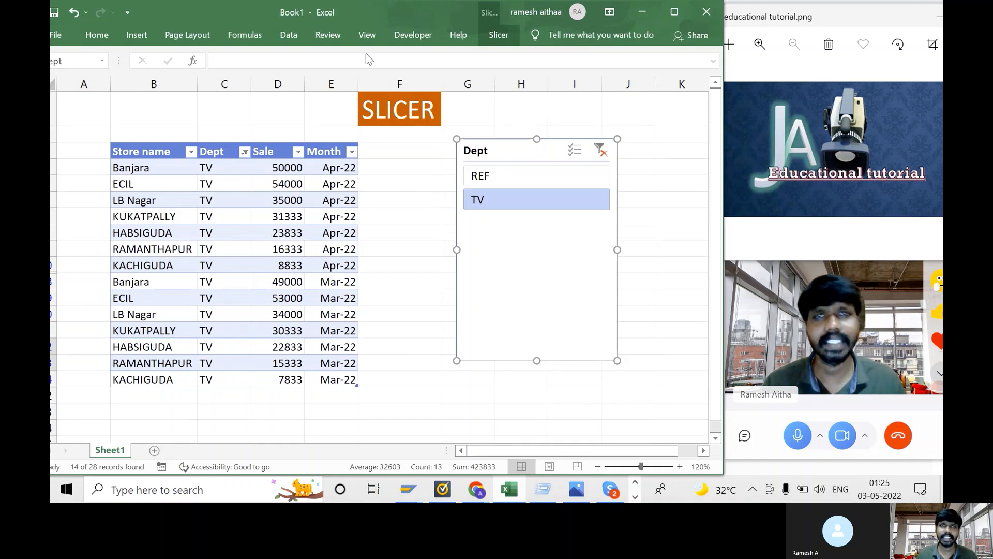
left_click(241, 199)
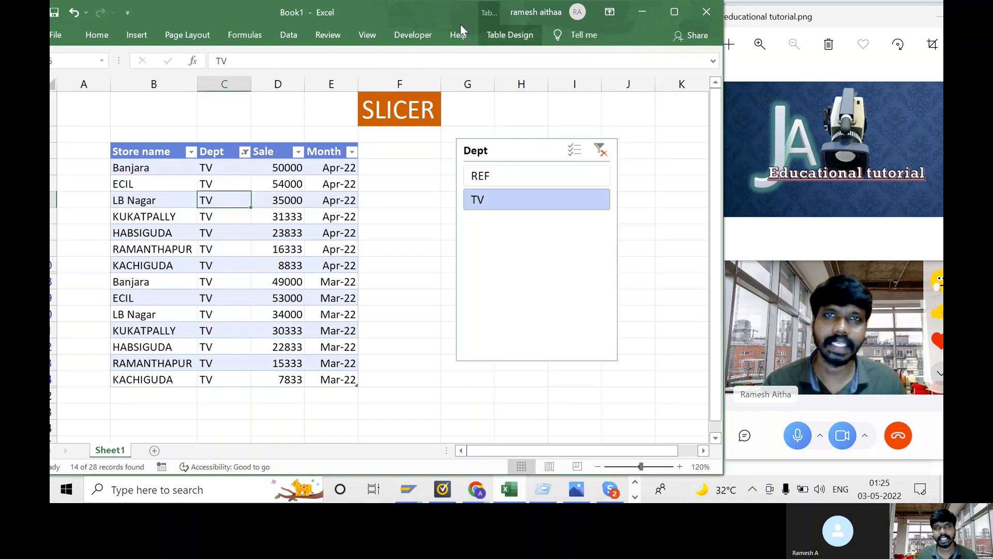
- Insert Store name and Month slicers through Table Design's Insert Slicer dialog
left_click(505, 32)
left_click(246, 70)
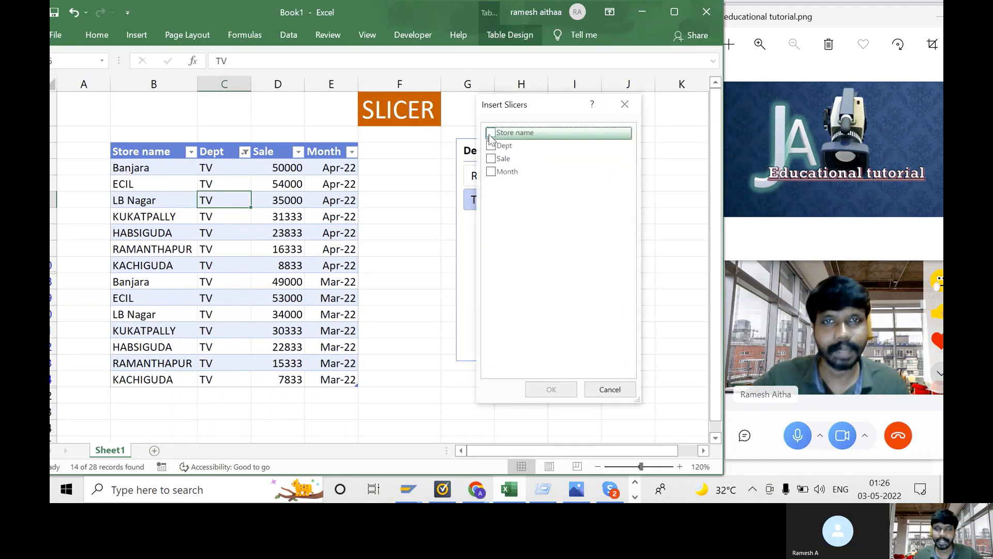
left_click(491, 135)
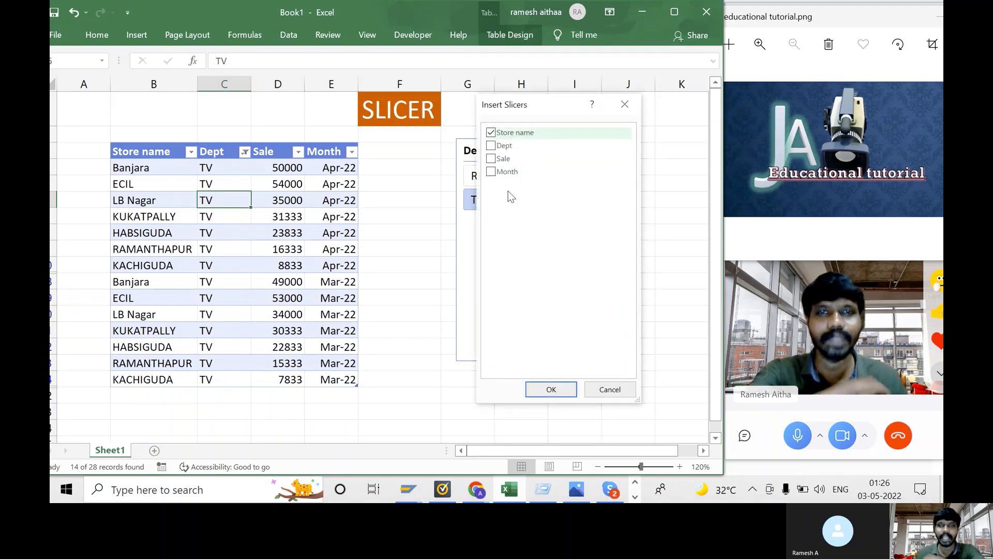
left_click(489, 173)
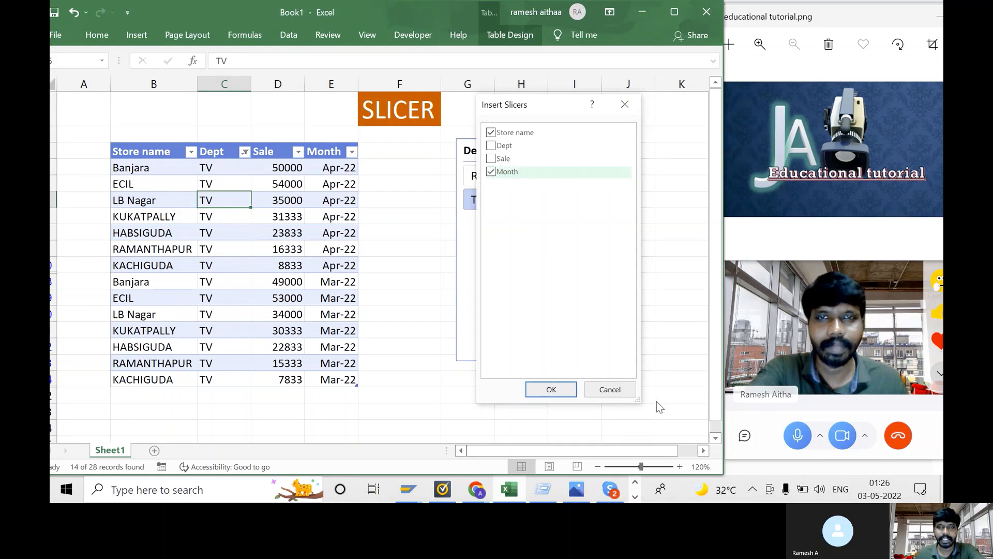
left_click(564, 393)
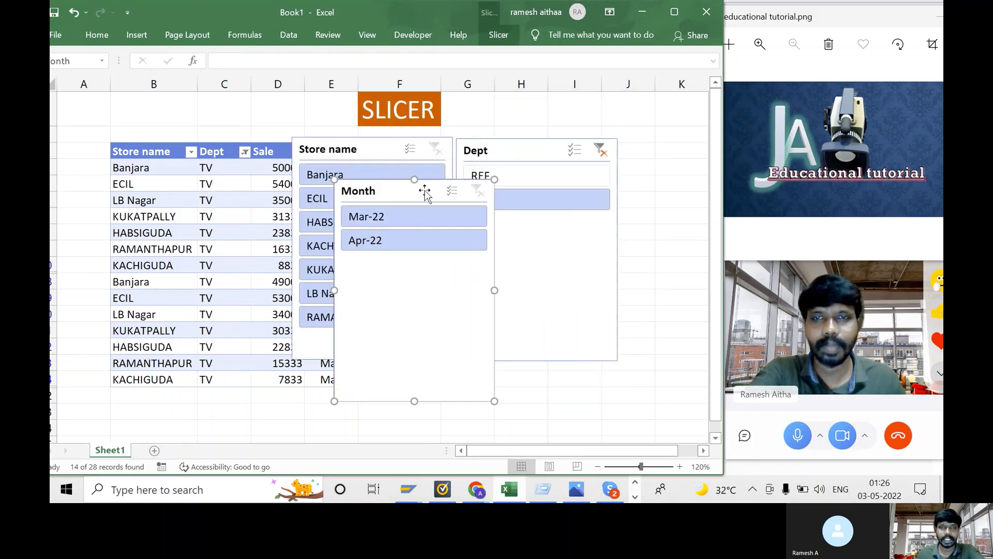
- Separate the Month and Store name slicers and shorten the Dept slicer to fit two items
left_click_drag(387, 193, 673, 155)
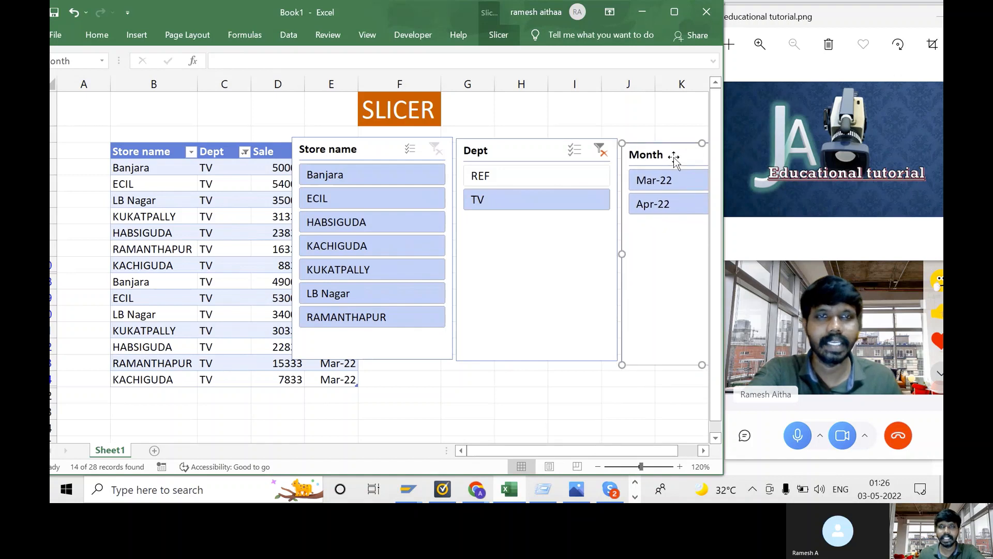
left_click(382, 150)
left_click_drag(382, 150, 515, 355)
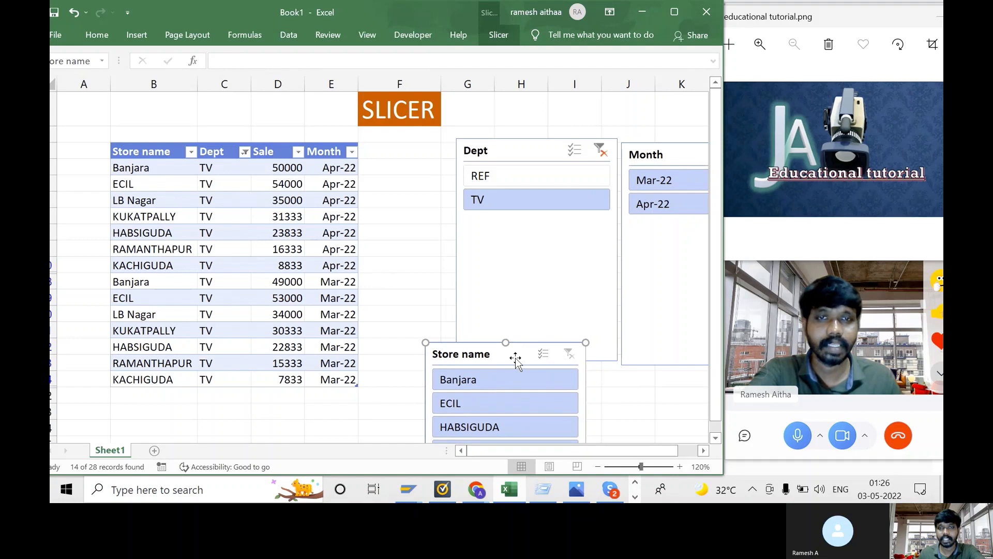
left_click(517, 249)
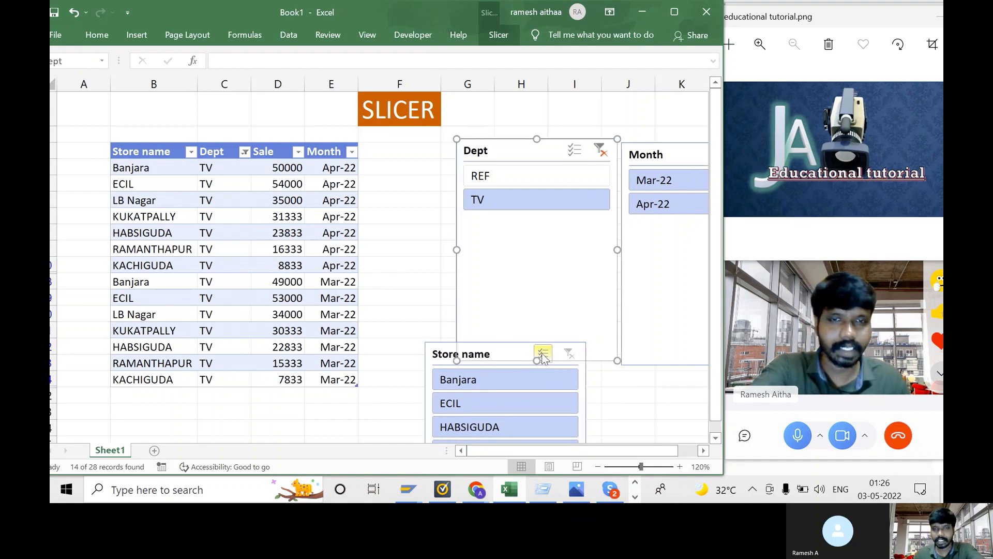
left_click_drag(537, 361, 516, 228)
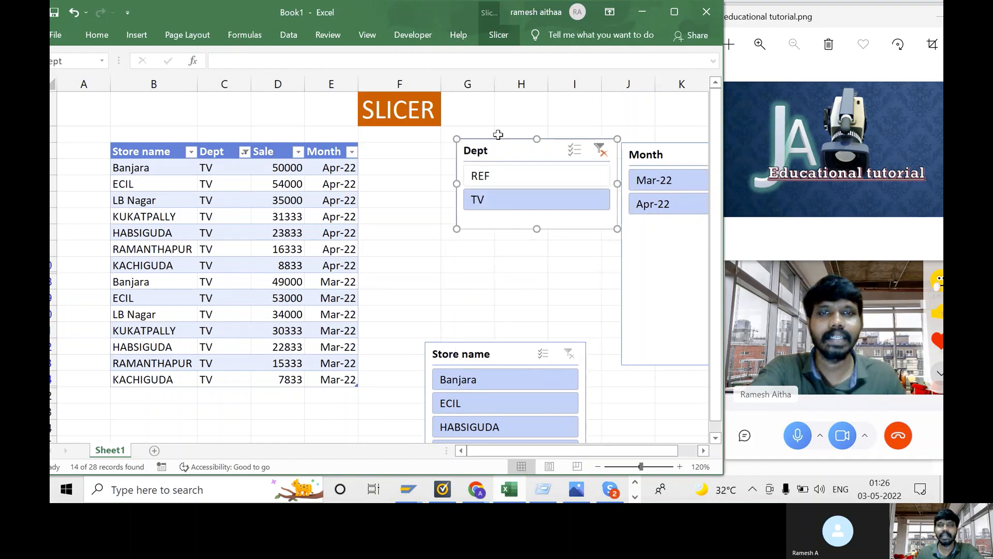
- Group Dept, Store name below it, and Month alongside, close to the table
left_click_drag(504, 140, 430, 135)
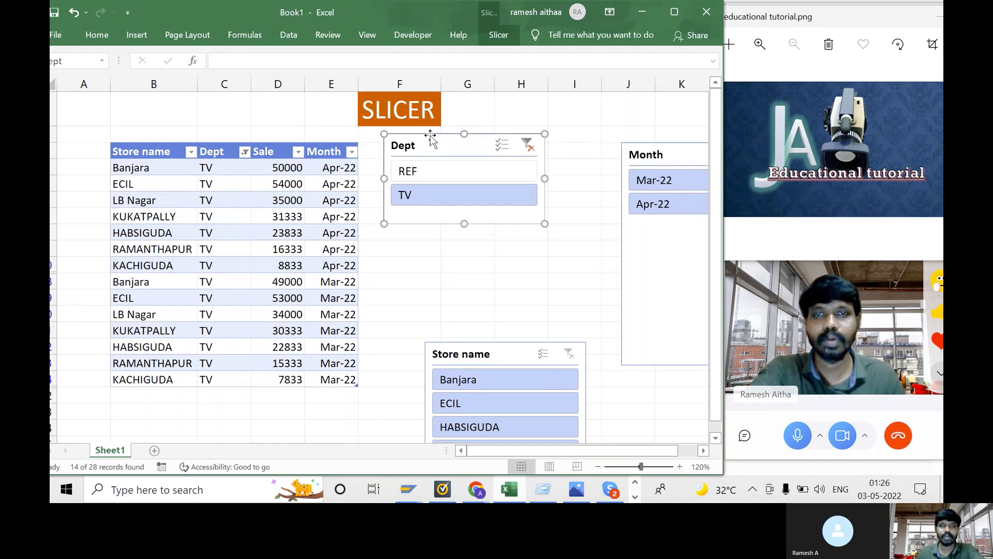
left_click_drag(513, 348, 469, 245)
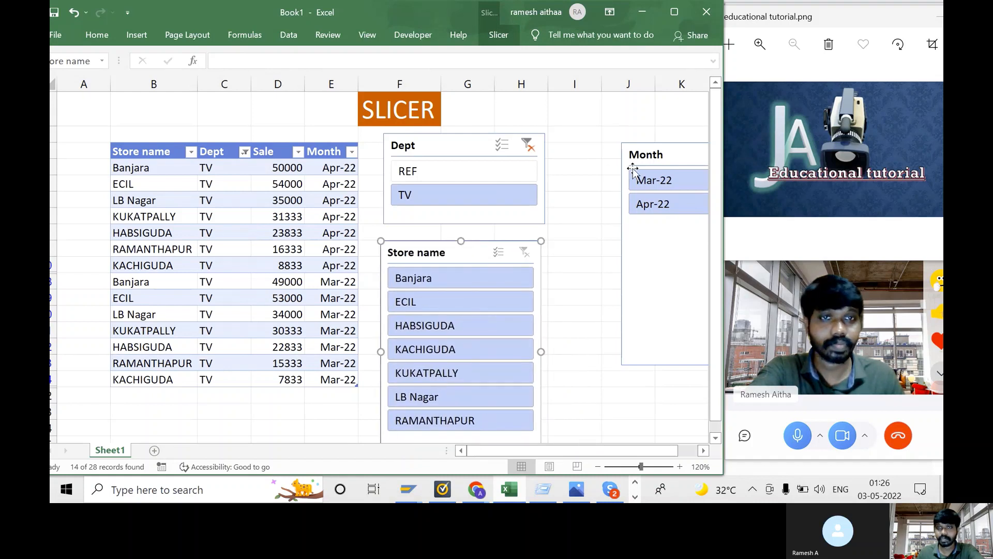
left_click_drag(667, 163, 597, 160)
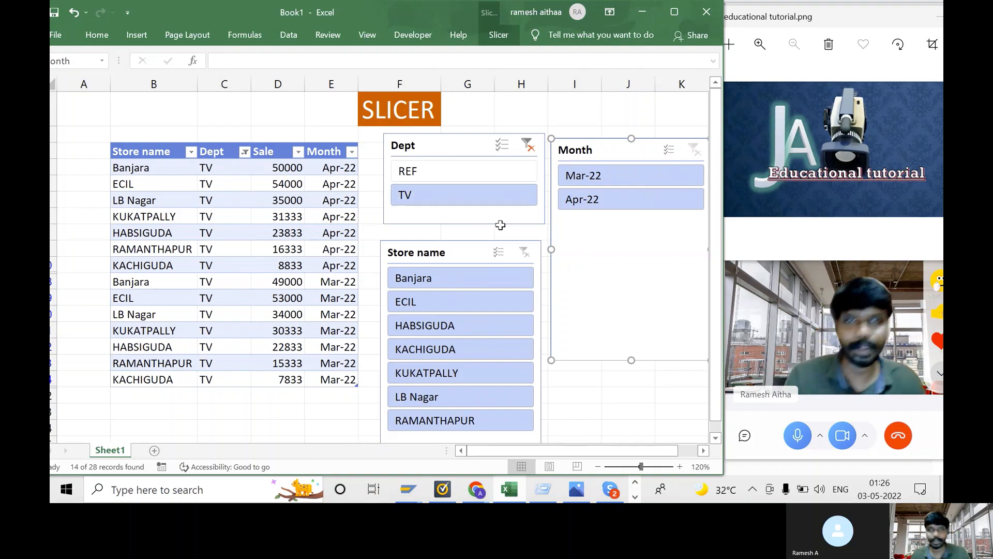
- Filter by Apr-22, check its Sale total, then switch the Month slicer to Mar-22
left_click(631, 200)
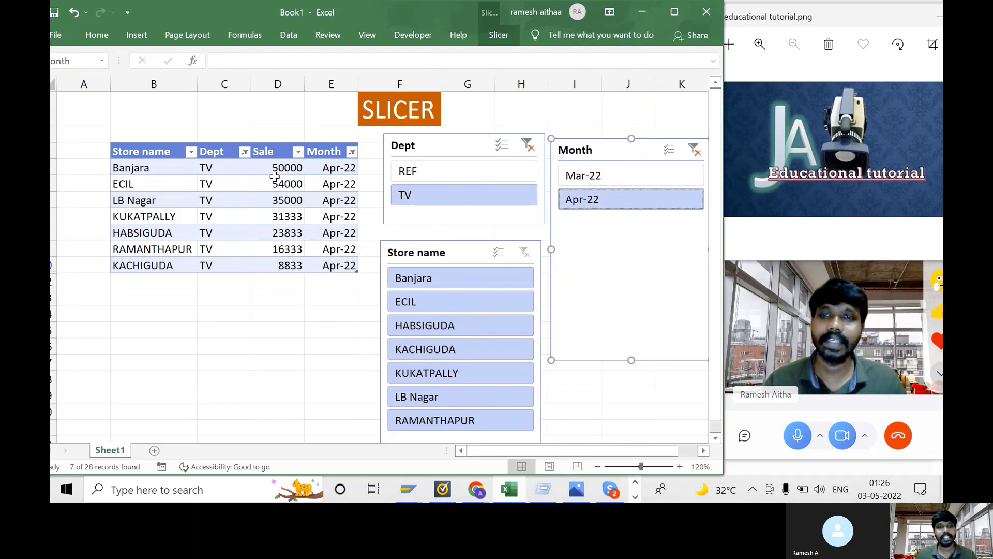
left_click_drag(273, 173, 288, 266)
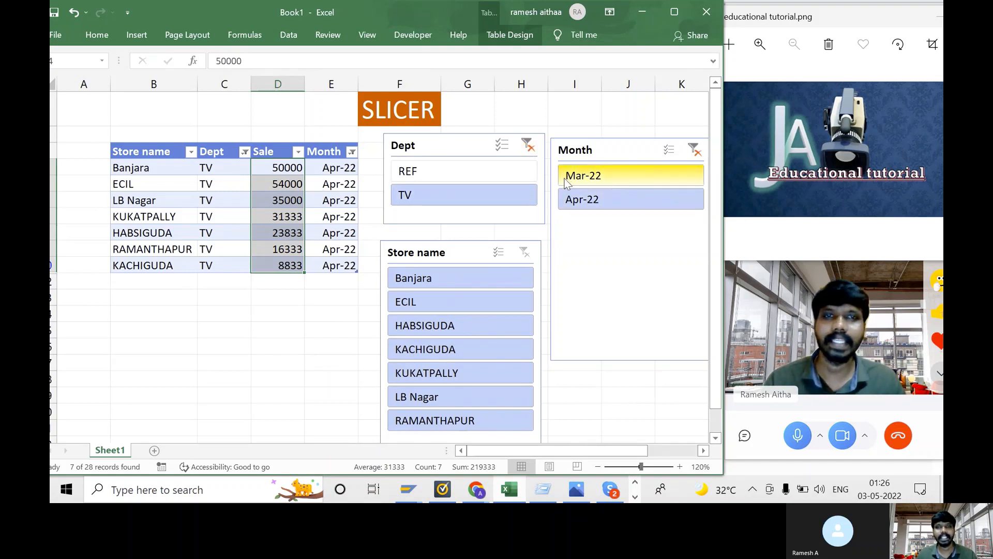
left_click(645, 181)
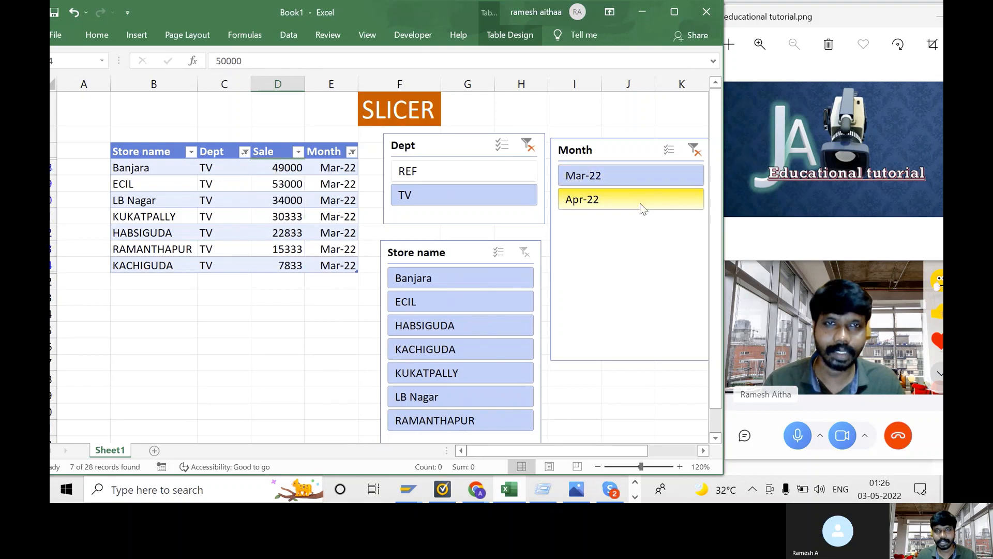
left_click(643, 206)
left_click(623, 180)
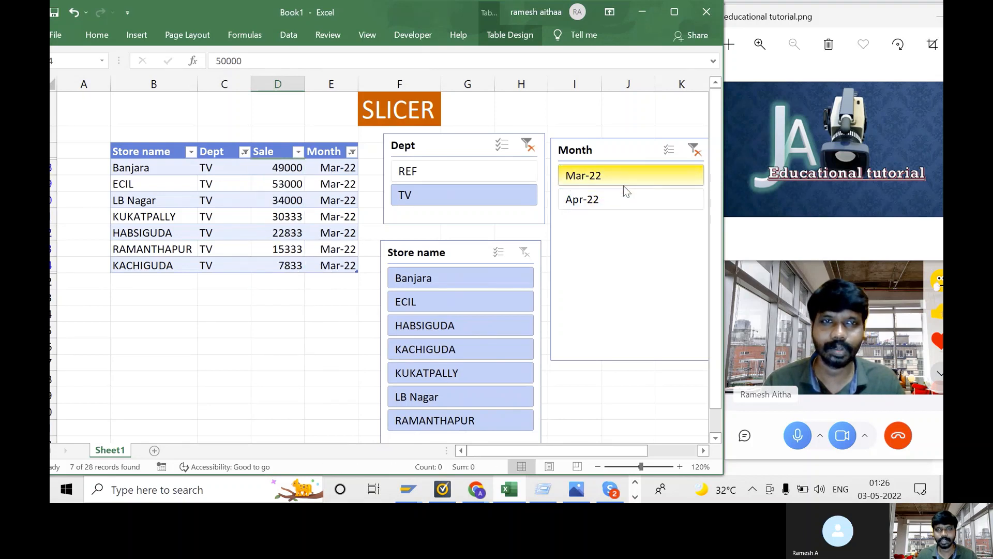
- Turn on Month multi-select, add Apr-22 to Mar-22, and total all Sale values
left_click(669, 151)
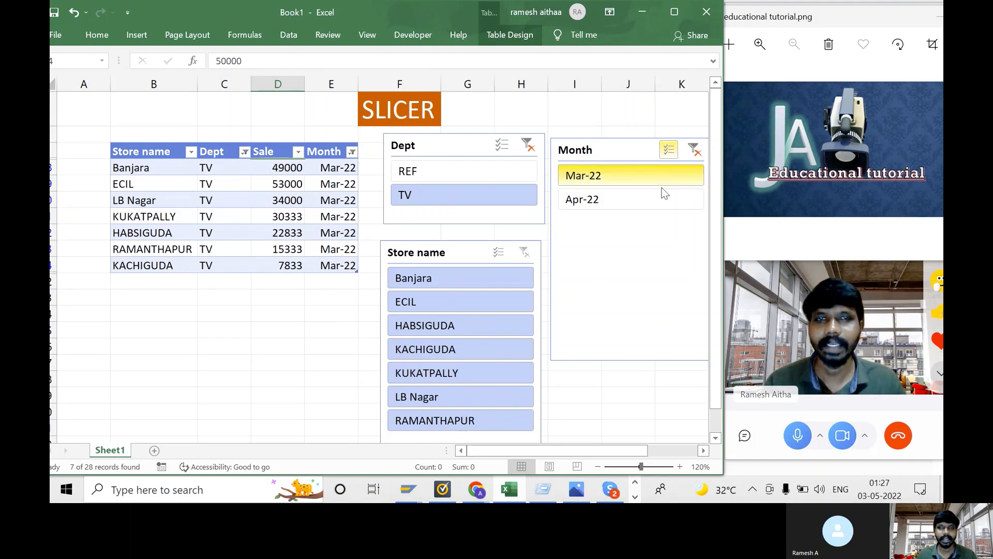
left_click(600, 200)
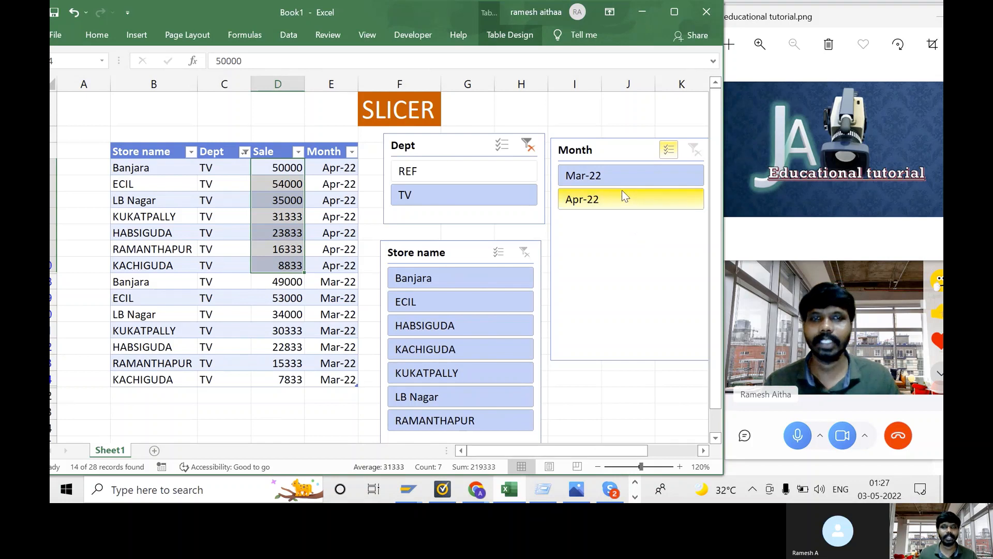
left_click(276, 166)
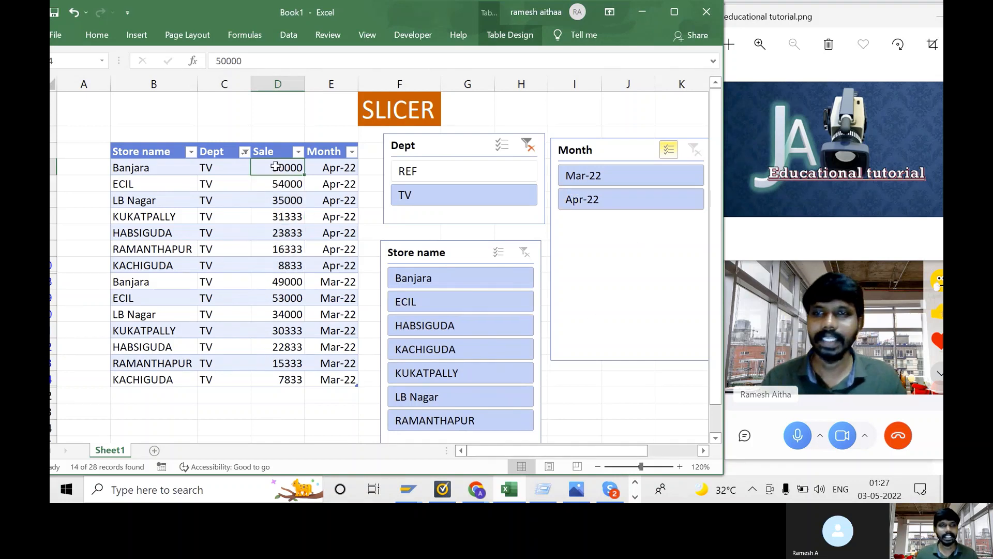
left_click_drag(276, 166, 277, 381)
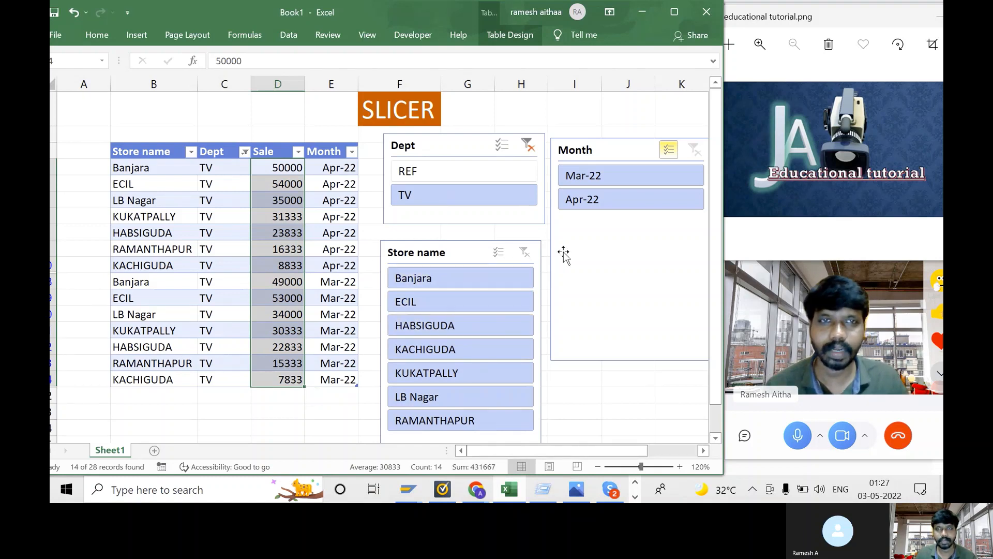
- Filter to Banjara, multi-select REF and TV in Dept, then switch the store to ECIL
left_click(450, 279)
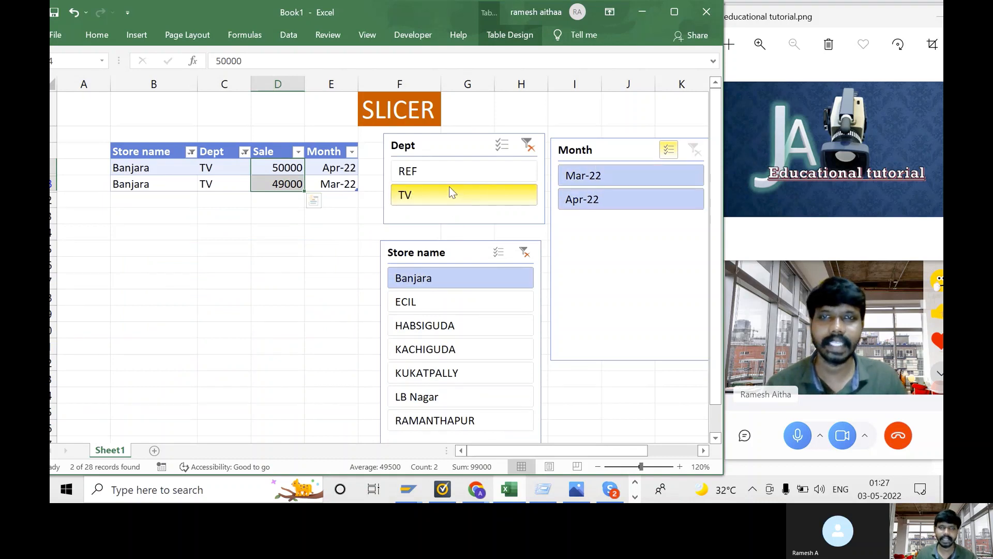
left_click(440, 174)
left_click(501, 145)
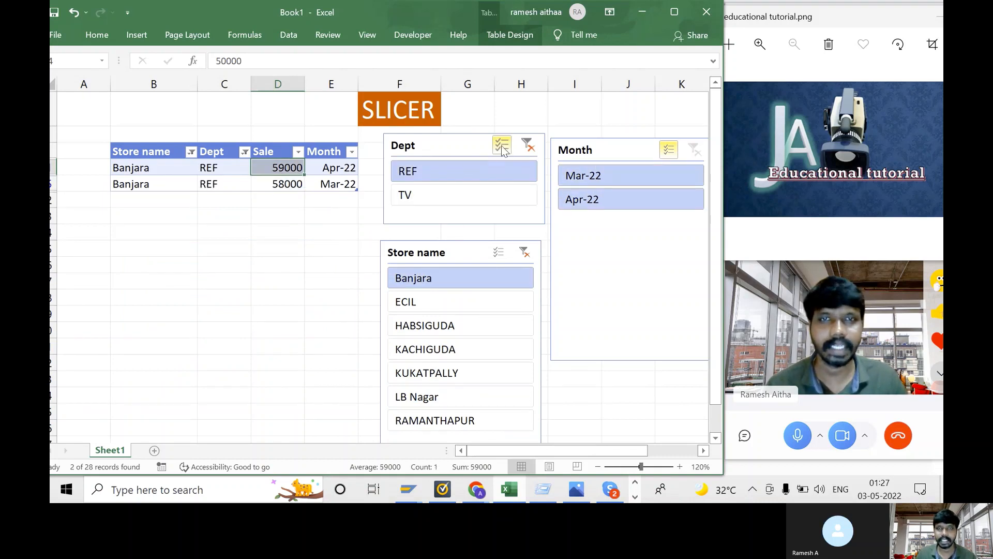
left_click(478, 195)
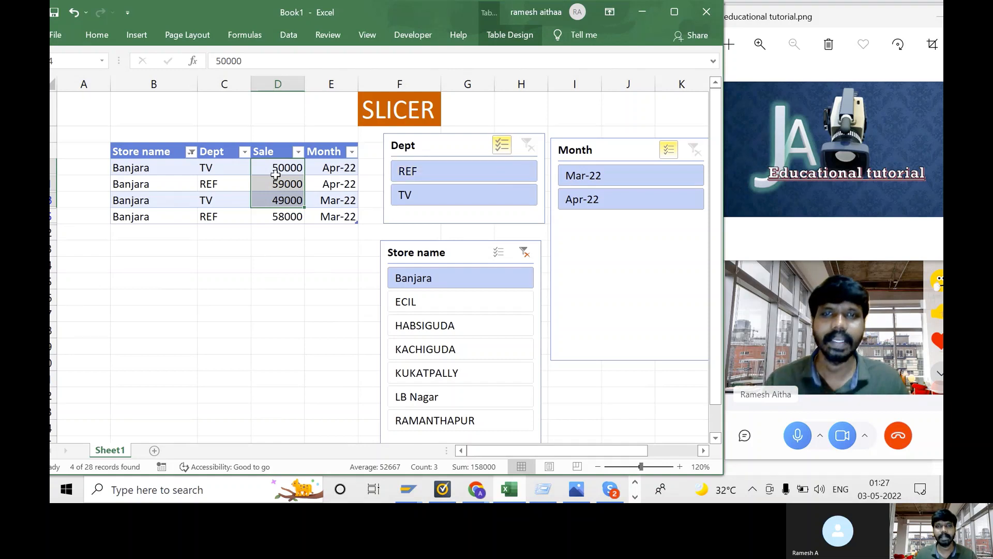
left_click_drag(276, 171, 278, 217)
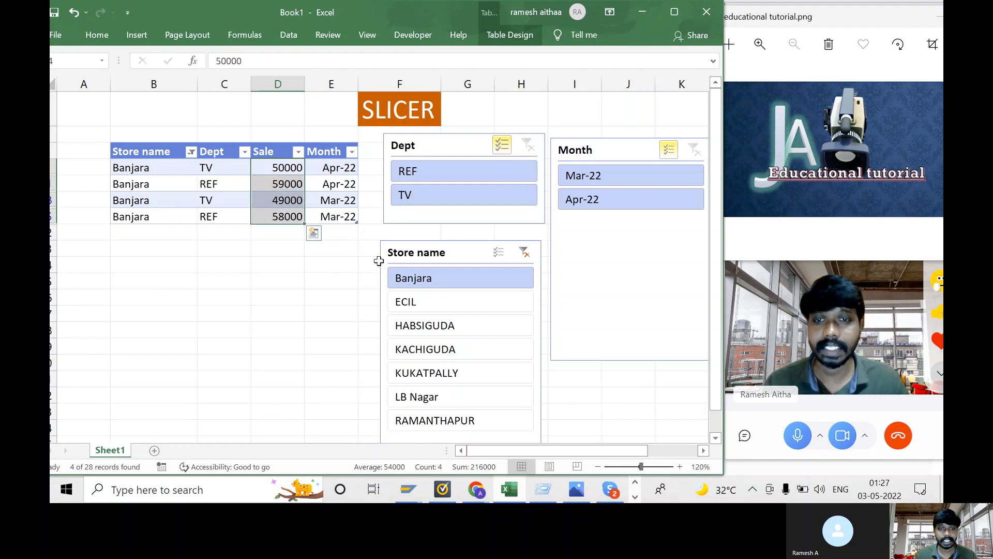
left_click(436, 299)
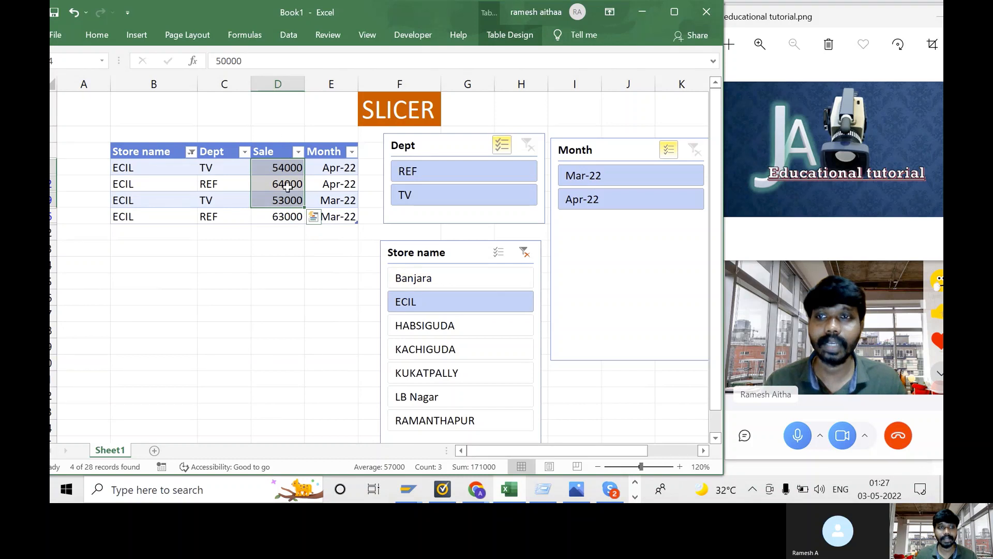
- Enable Store name multi-select, add Banjara to ECIL, and total the eight Sale values
left_click(498, 252)
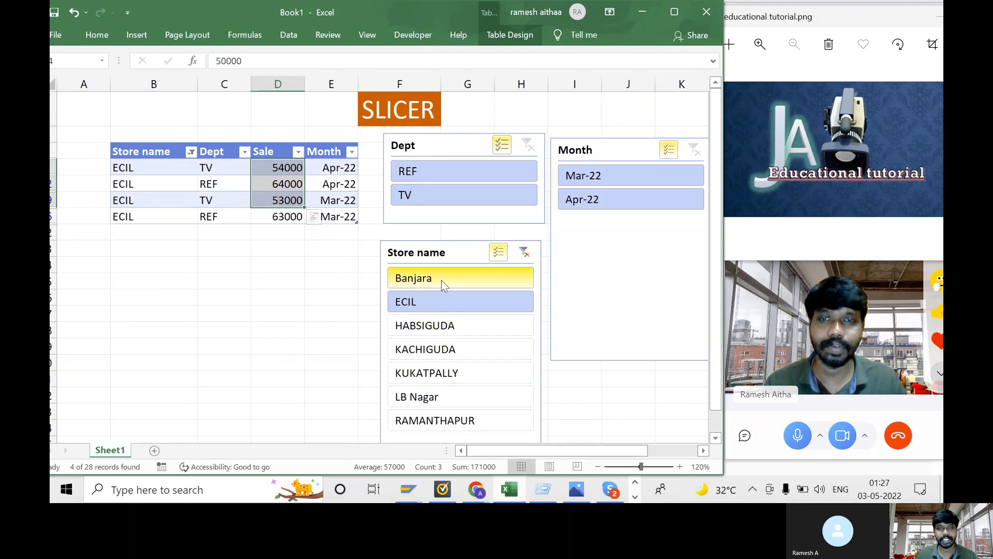
left_click(441, 282)
left_click_drag(272, 167, 287, 278)
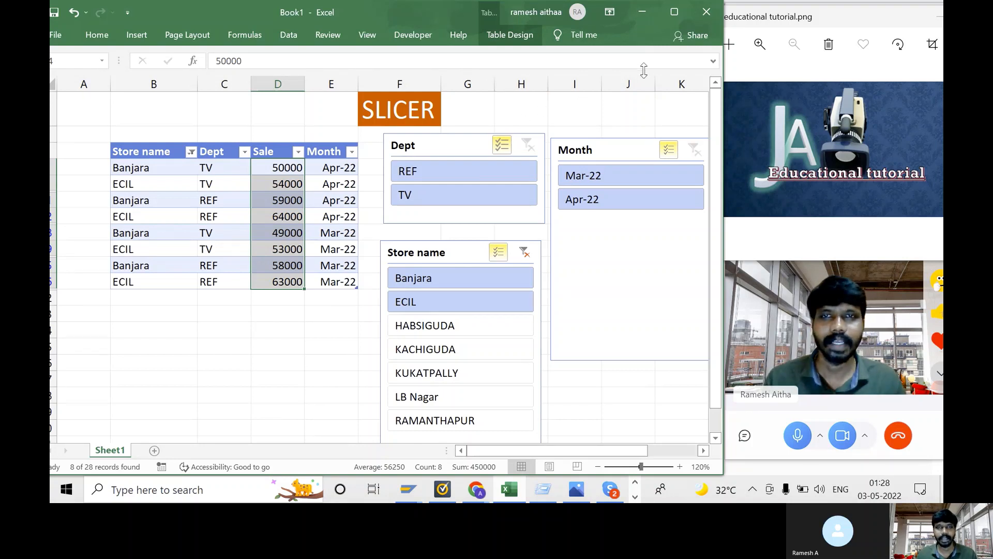
left_click(504, 32)
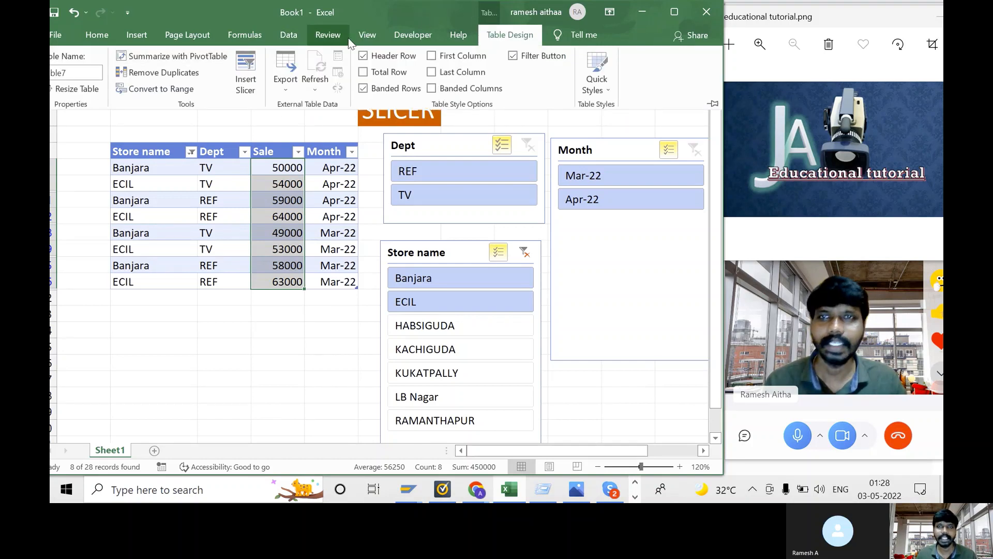